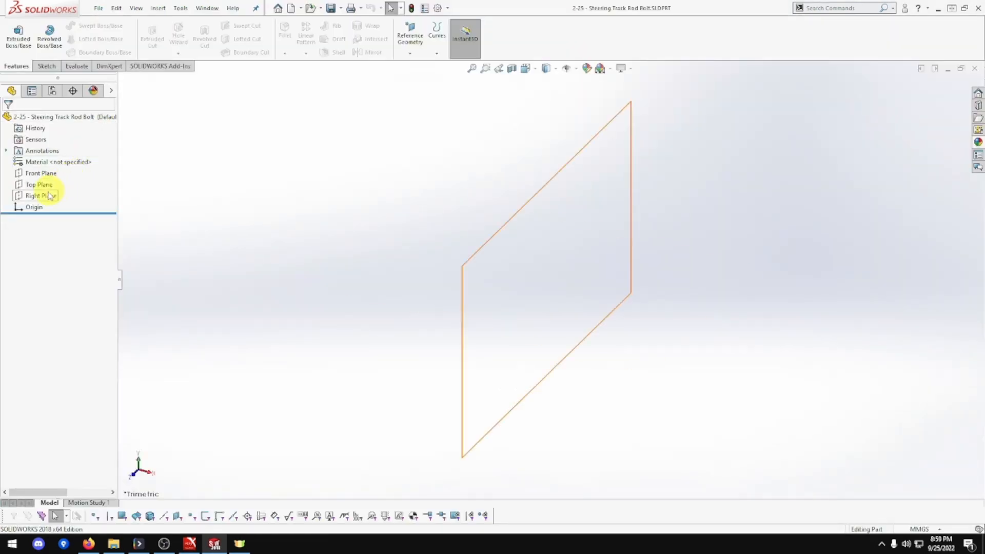
Start a sketch on the Right Plane and draw a circle centred on the origin
click(36, 195)
right_click(41, 195)
click(52, 179)
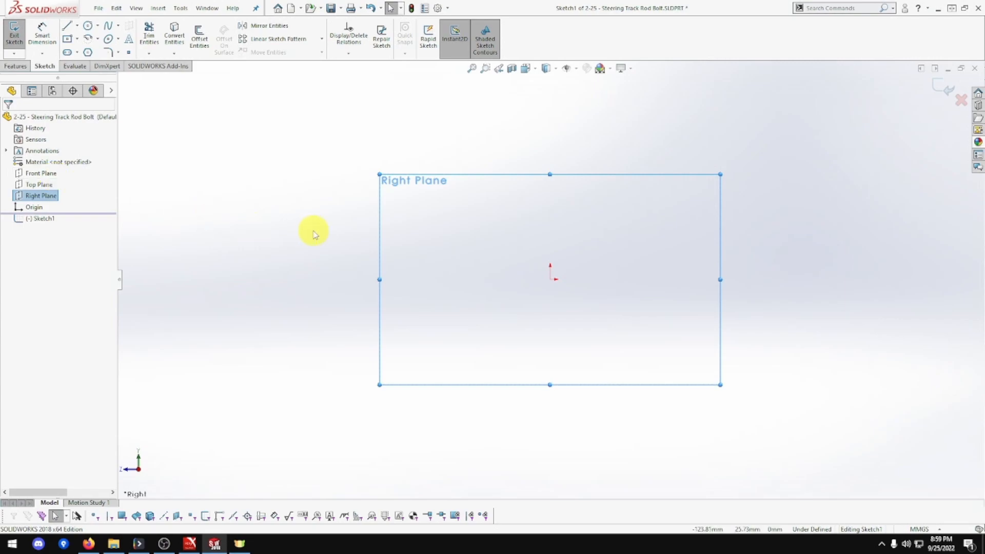
click(88, 26)
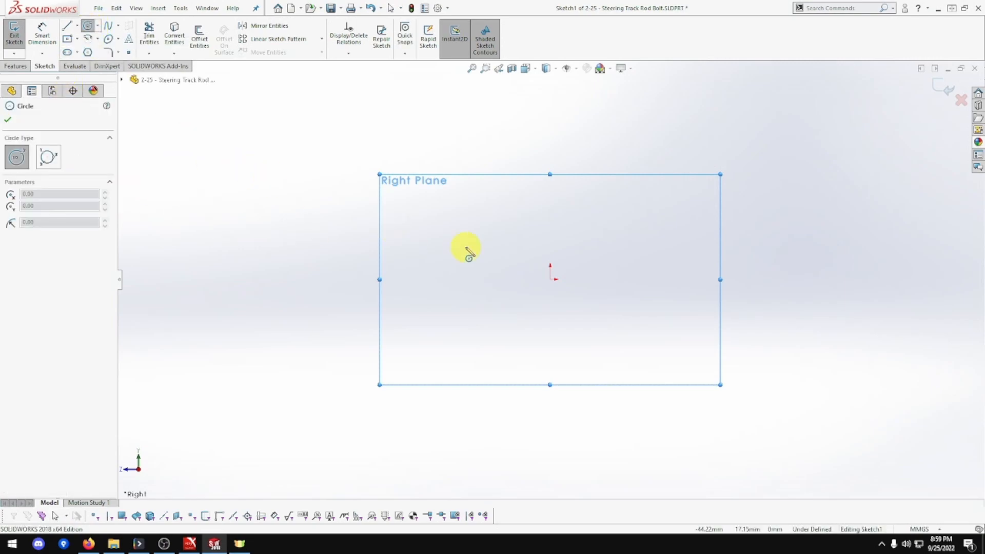
click(553, 279)
click(611, 323)
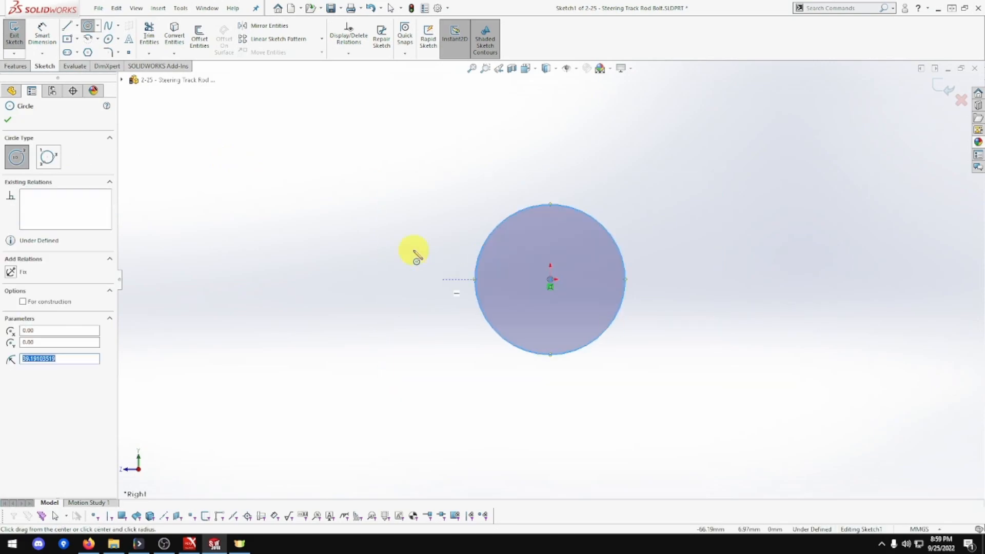
Dimension the circle's diameter as 10 mm
click(43, 34)
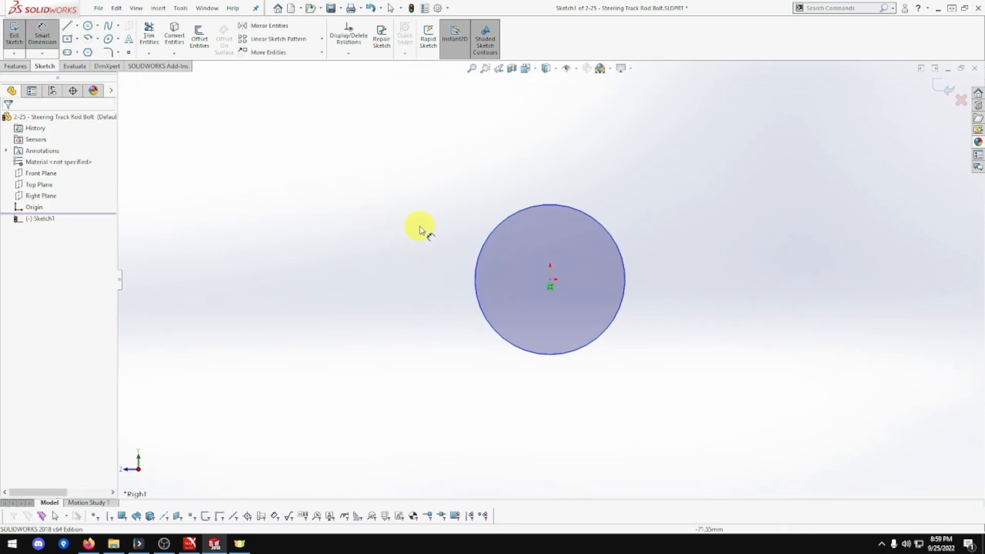
click(596, 217)
click(682, 157)
text(10)
key(Return)
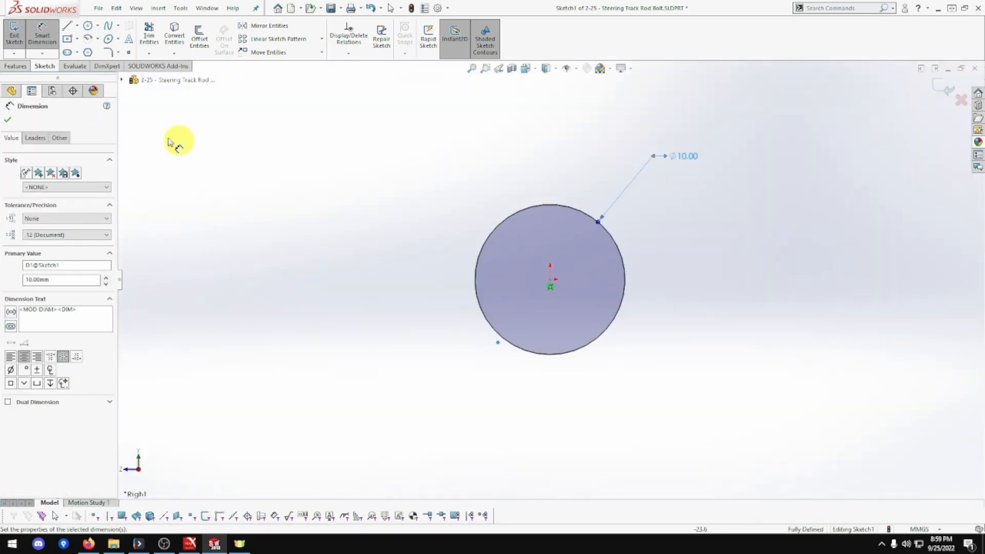
Extrude the 10 mm circle with a blind depth of 19 mm to form the shank
click(17, 67)
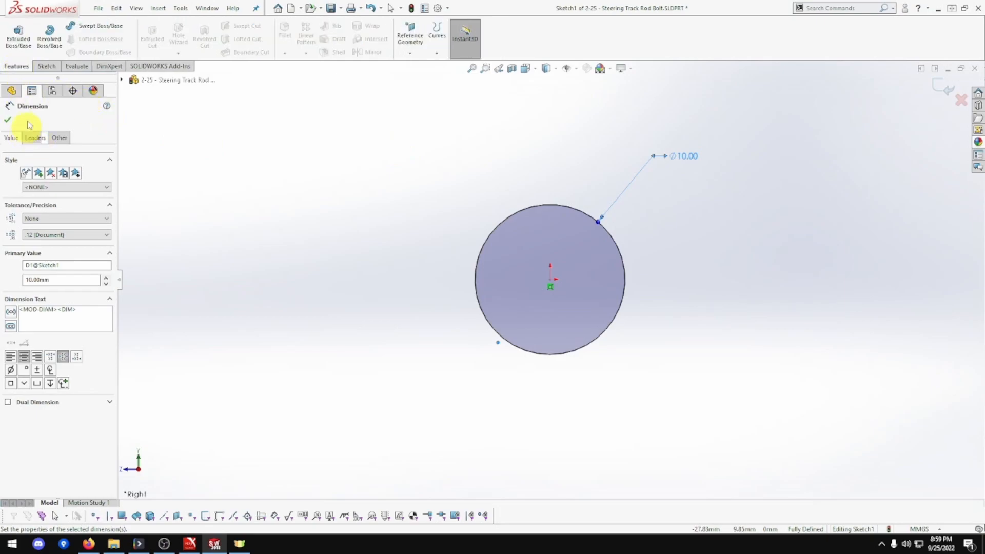
click(18, 39)
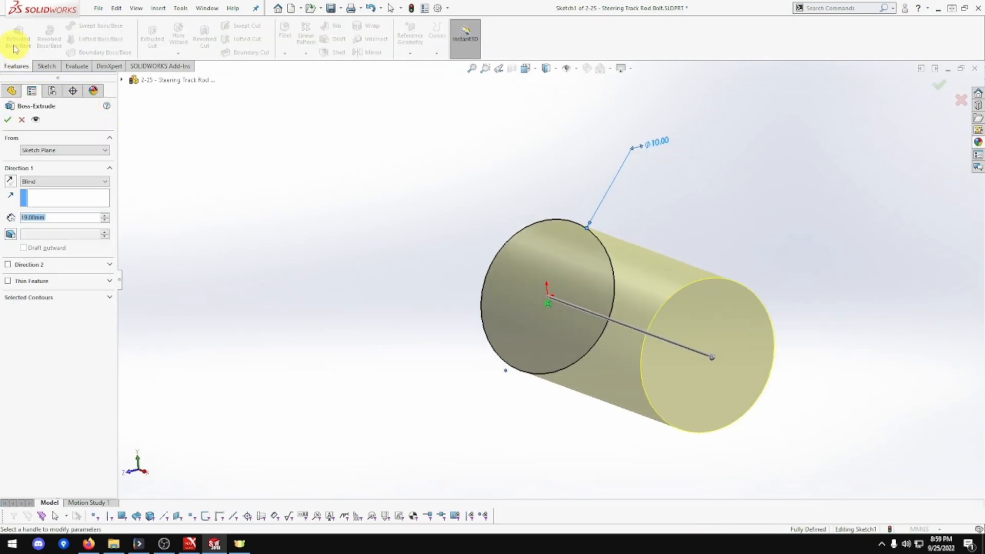
click(8, 123)
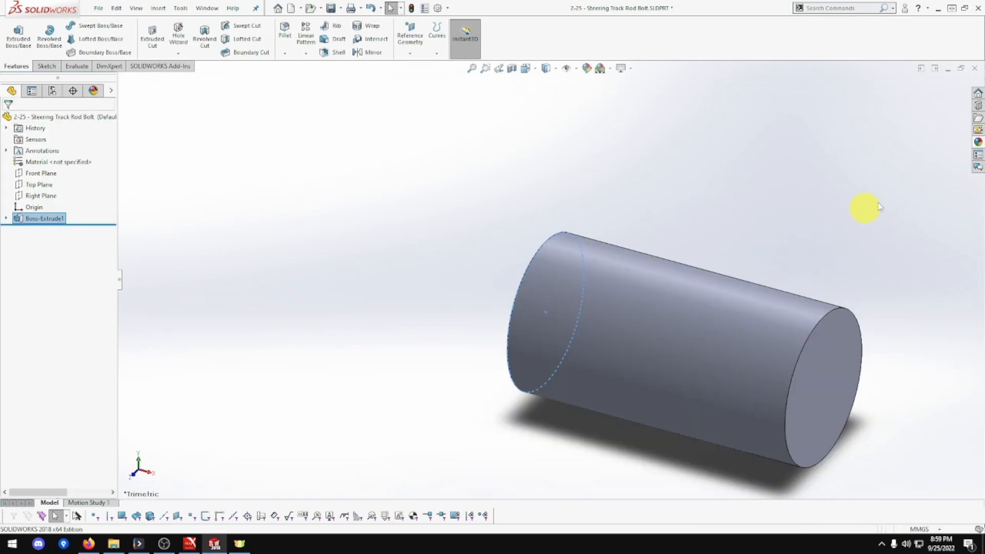
Apply a brass-coloured appearance to the shank
click(978, 142)
drag(864, 352, 723, 332)
middle_drag(700, 349, 599, 300)
Start a sketch on the shank's end face at the origin and draw a concentric circle about 22.4 mm in diameter
right_click(563, 307)
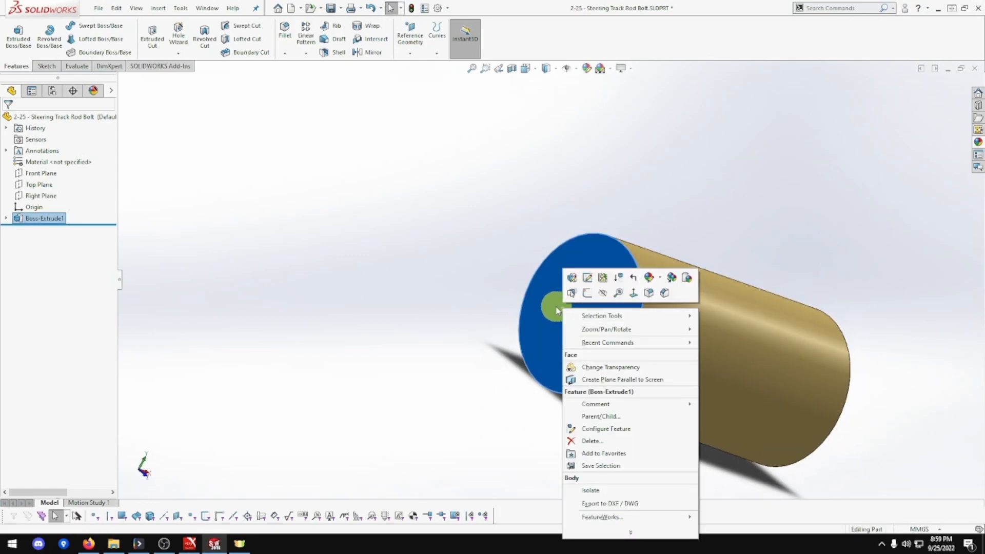
click(586, 293)
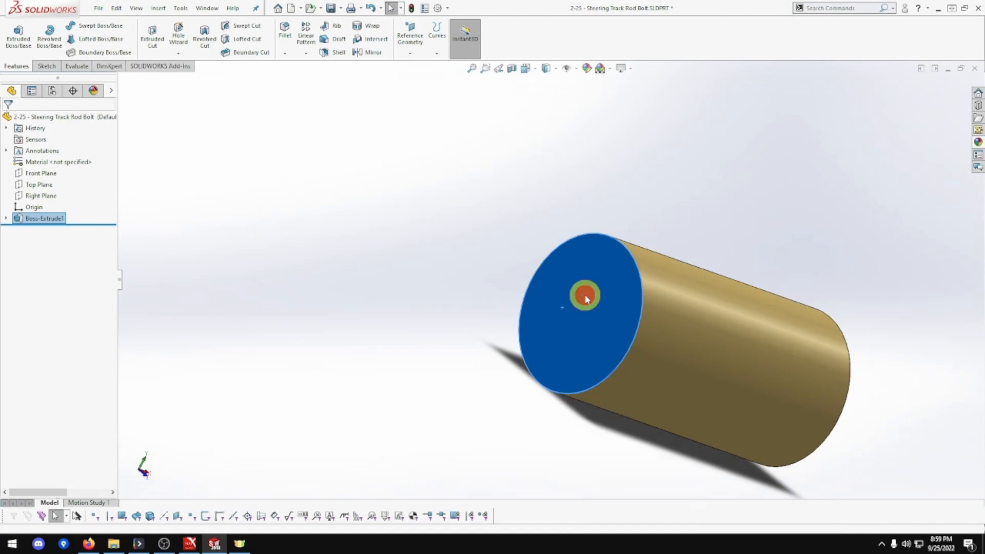
click(88, 25)
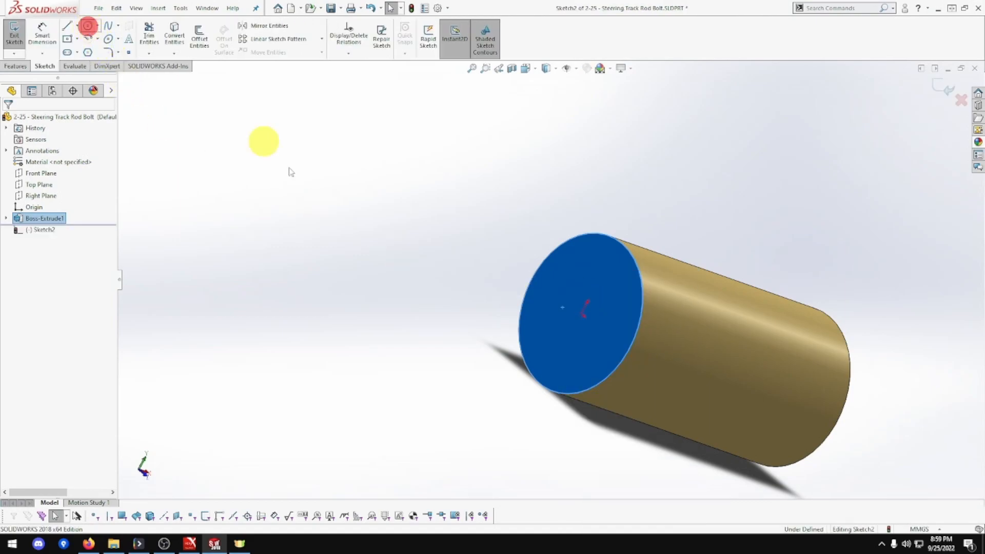
click(581, 314)
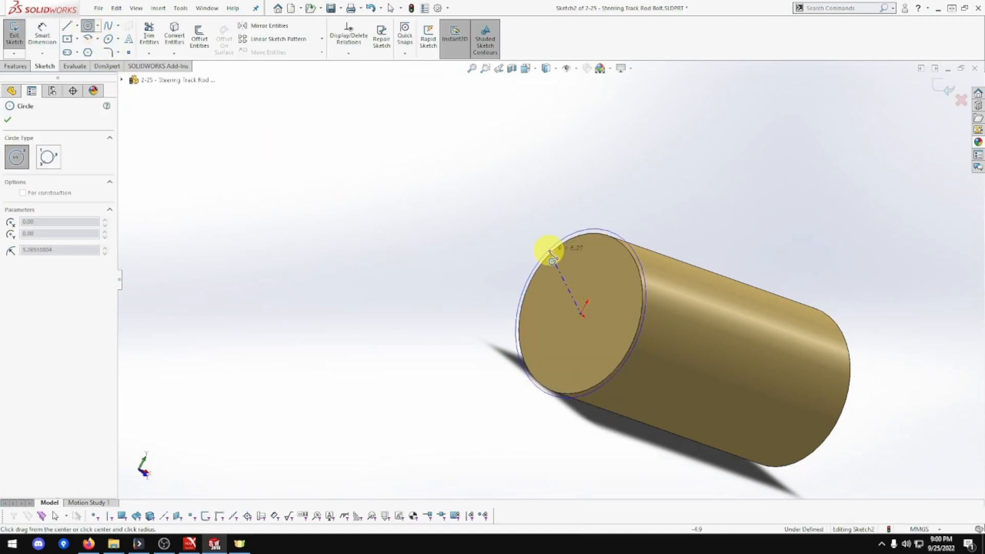
click(494, 197)
Dimension the head circle's diameter as 20 mm
click(42, 51)
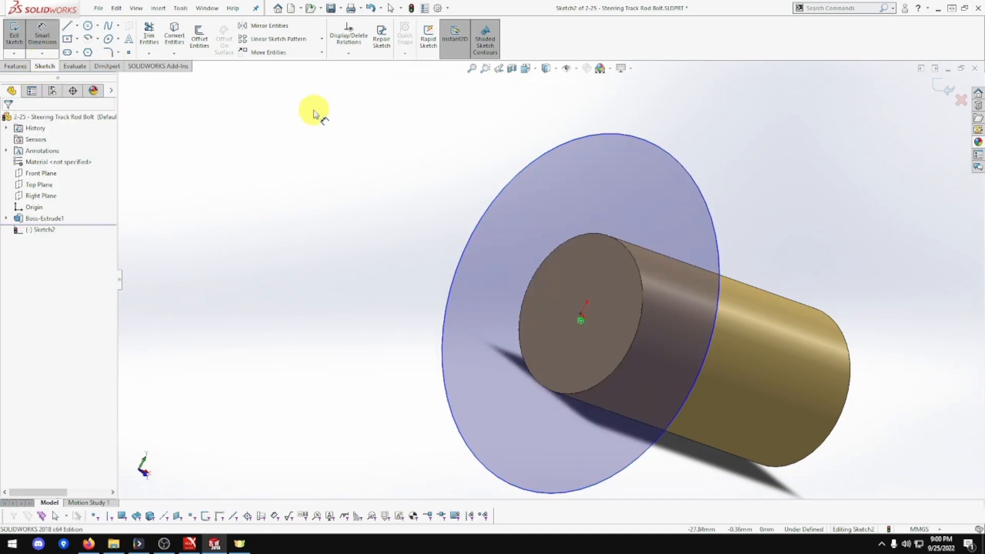
click(533, 163)
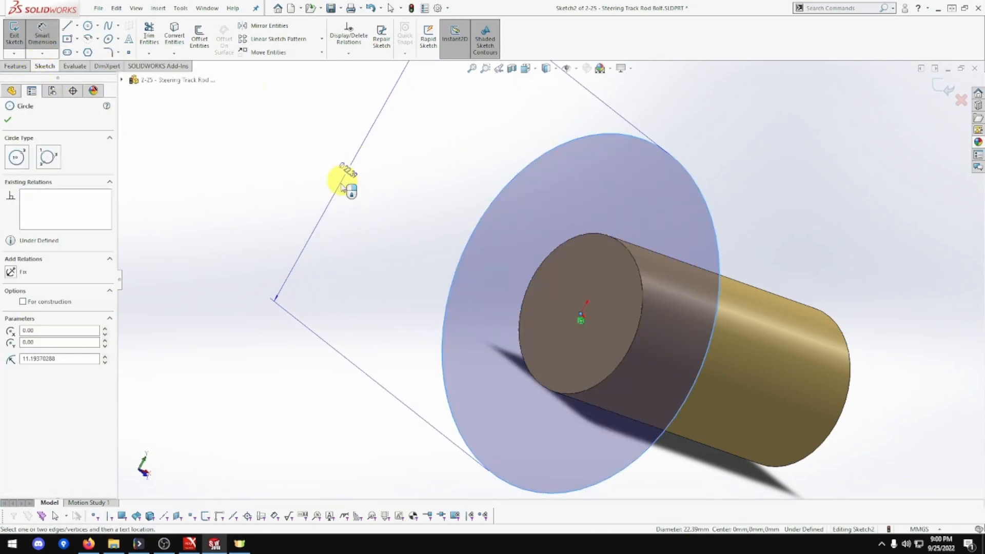
click(212, 359)
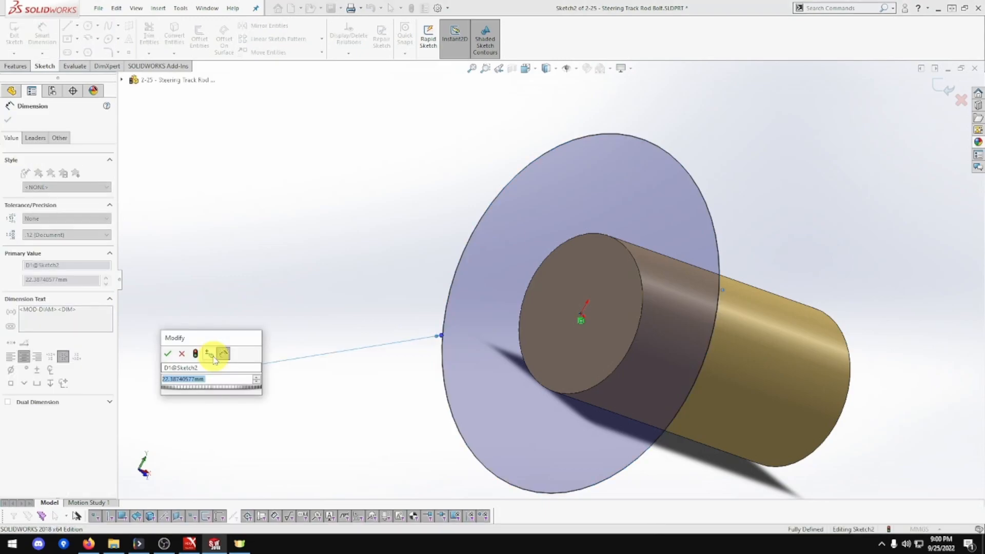
text(20)
key(Return)
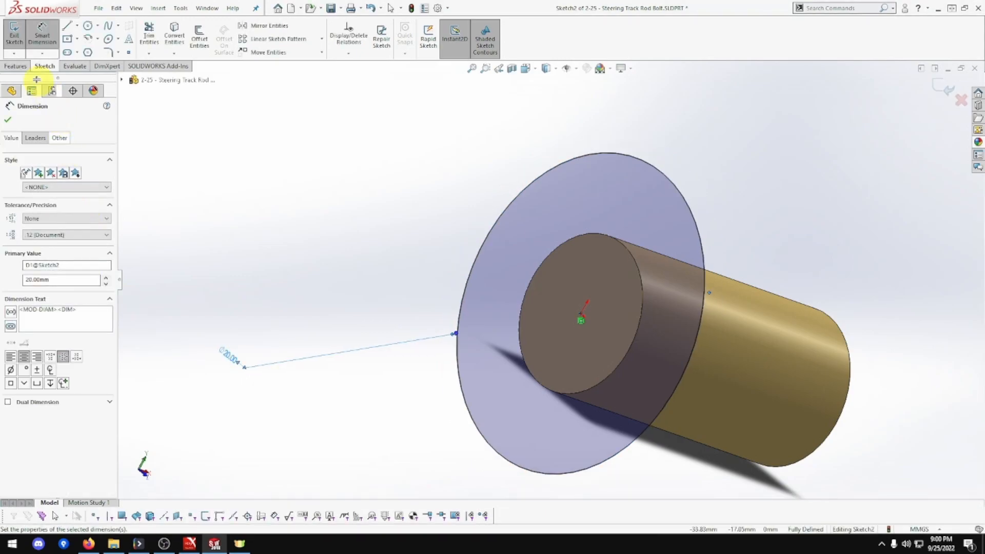
Extrude the 20 mm circle 6 mm away from the shank to form the bolt head, merged with the body
click(19, 65)
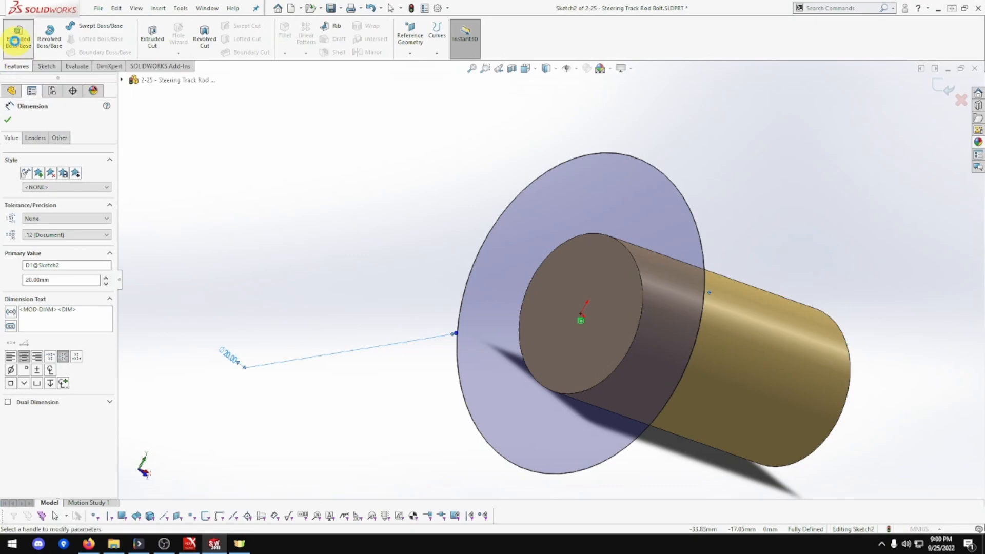
click(17, 35)
text(7)
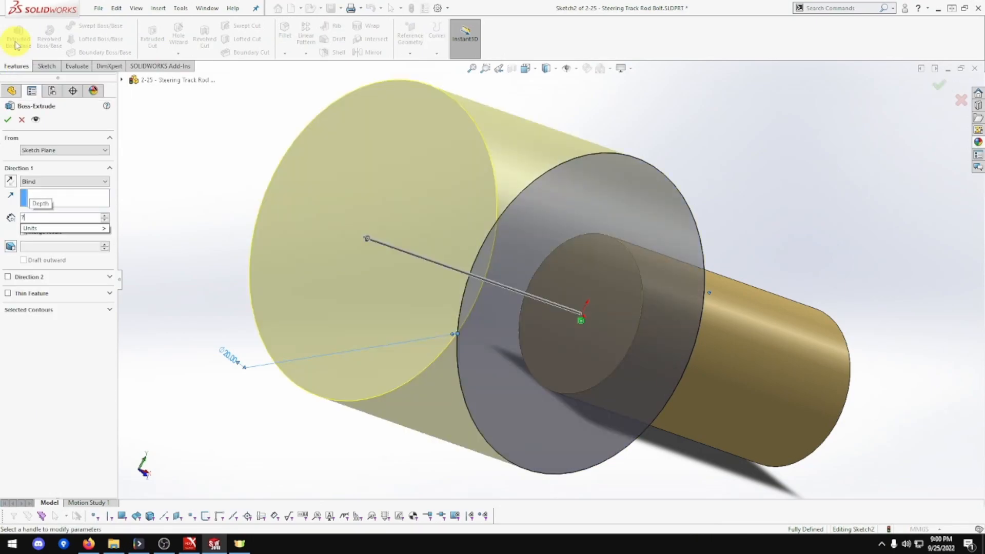
key(BackSpace)
text(6)
key(Return)
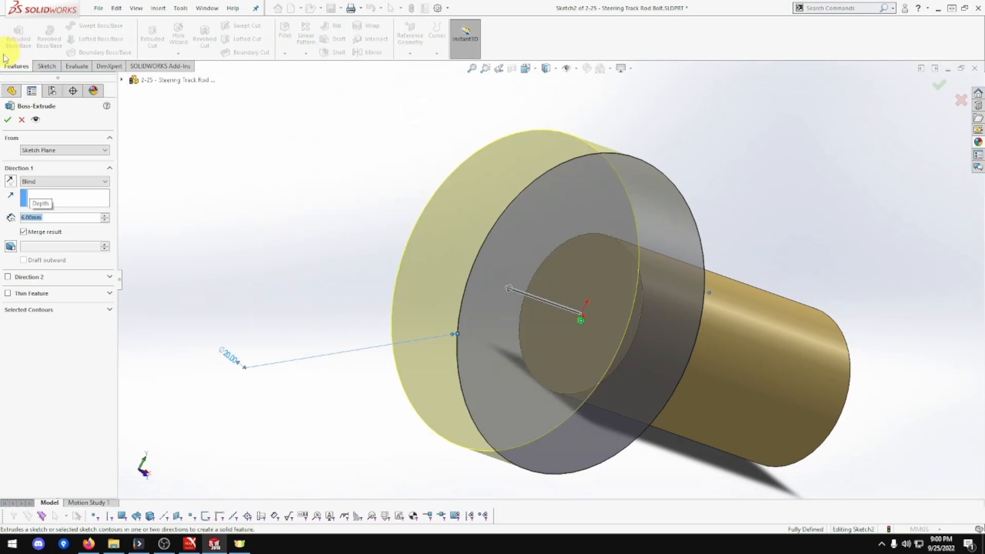
click(7, 120)
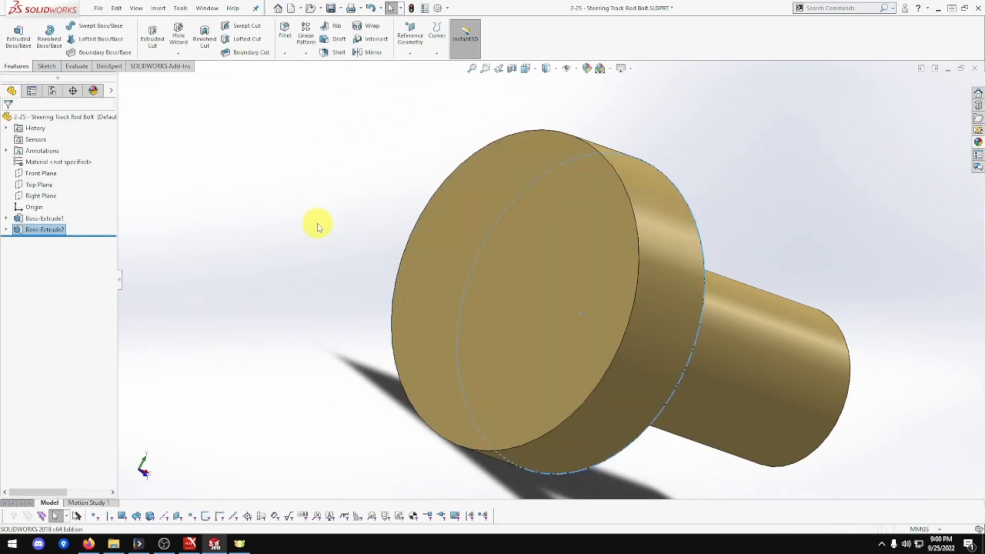
Start a sketch on the shank's free end face and draw a concentric circle about 32 mm in diameter
middle_drag(359, 224, 257, 196)
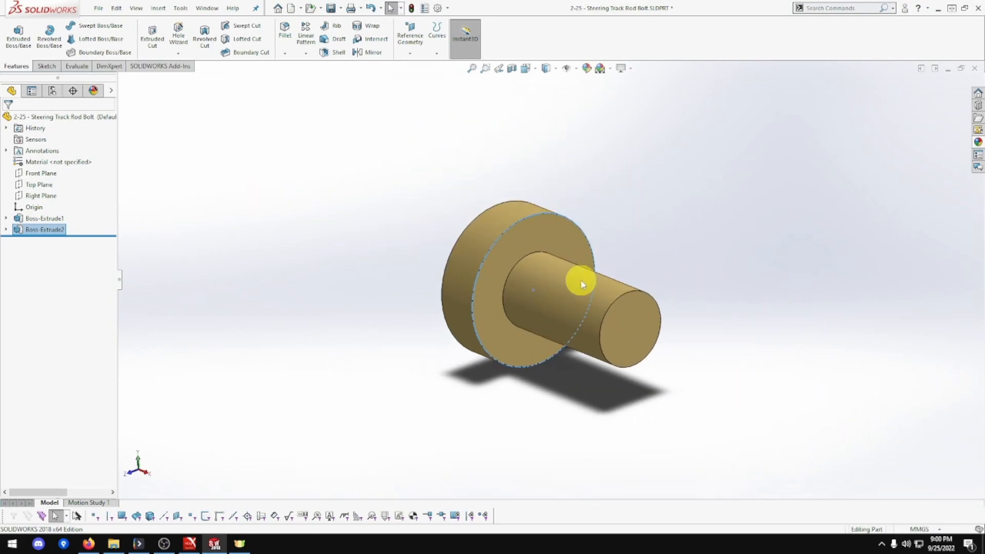
right_click(606, 321)
click(660, 308)
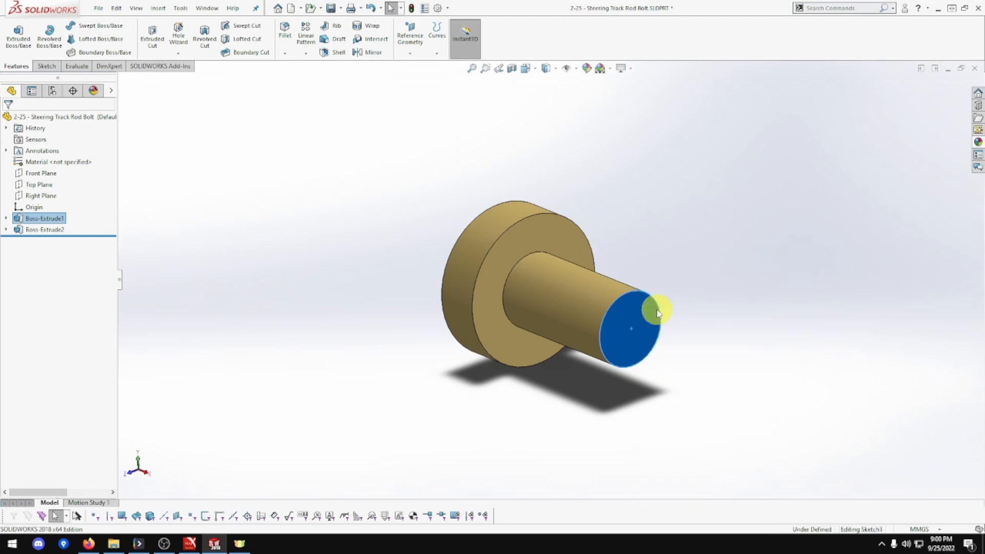
click(87, 25)
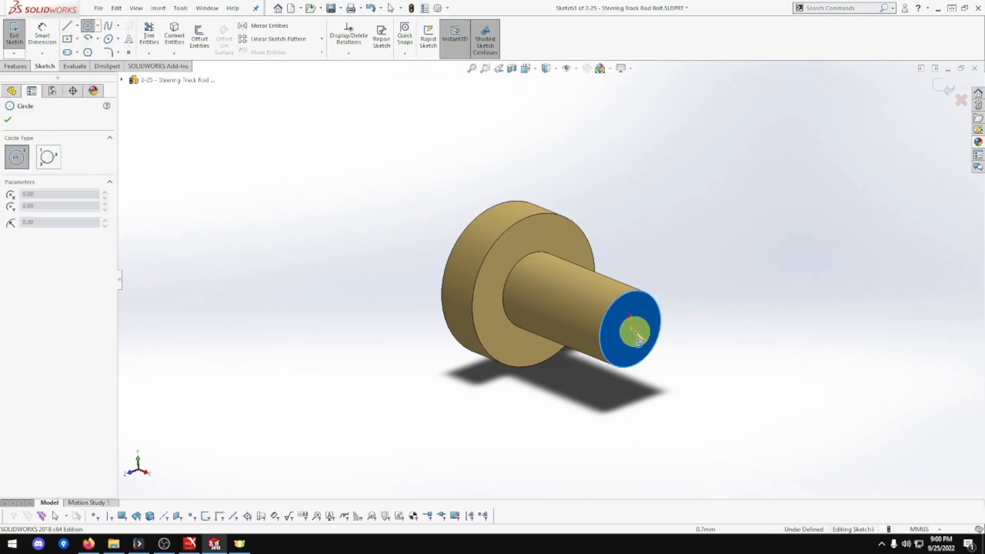
drag(631, 330, 719, 367)
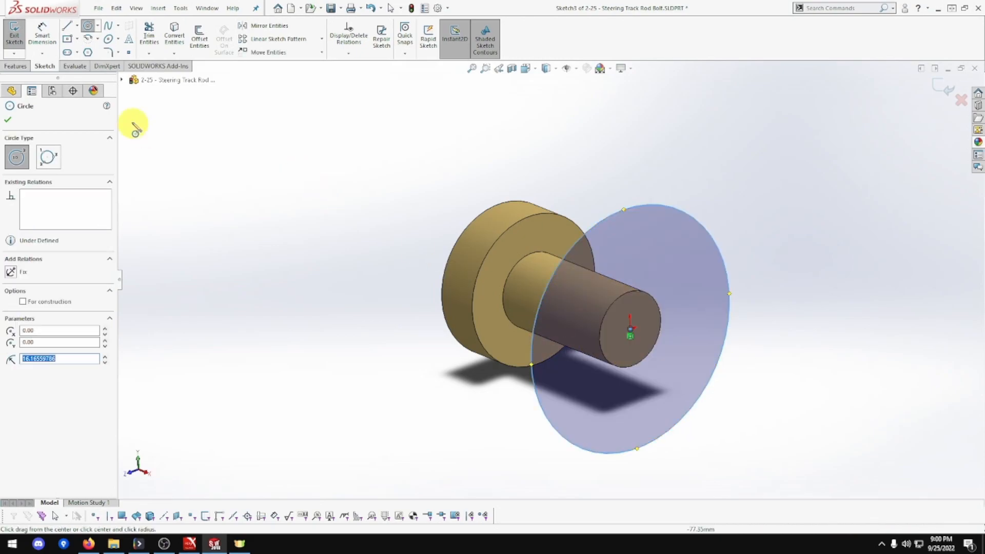
Dimension the end-face circle's diameter as 8 mm and reposition the dimension so it reads clearly
click(42, 34)
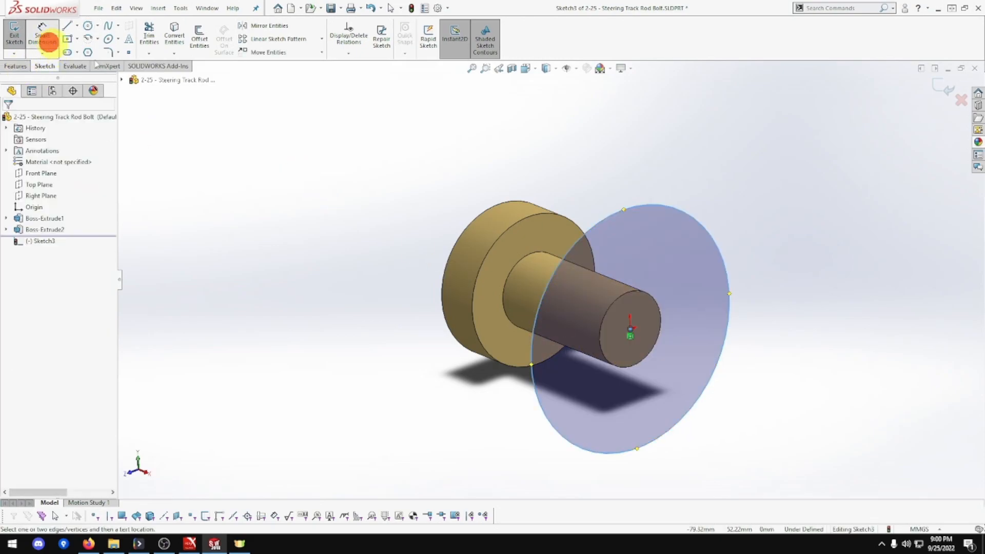
click(660, 208)
click(783, 156)
text(8)
key(Return)
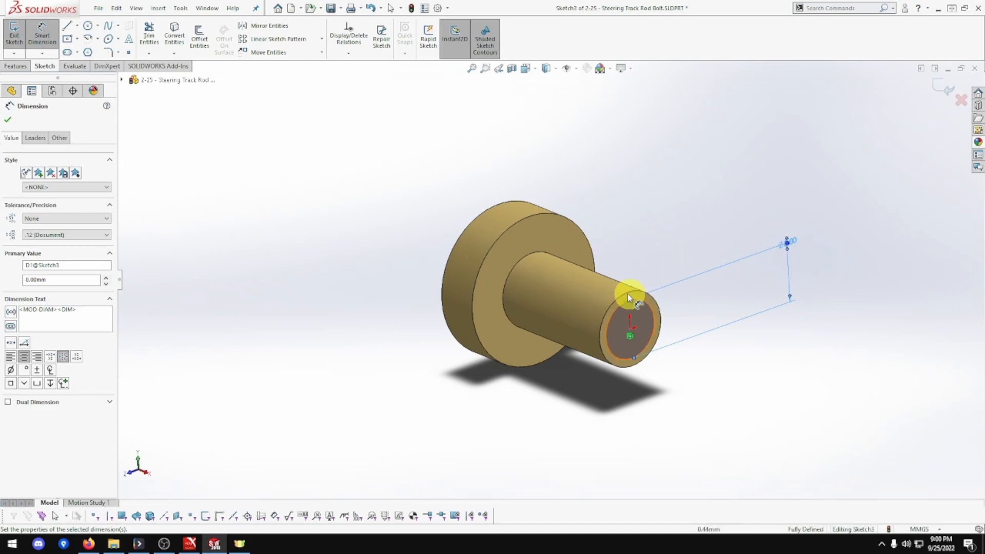
drag(786, 242, 805, 260)
key(Escape)
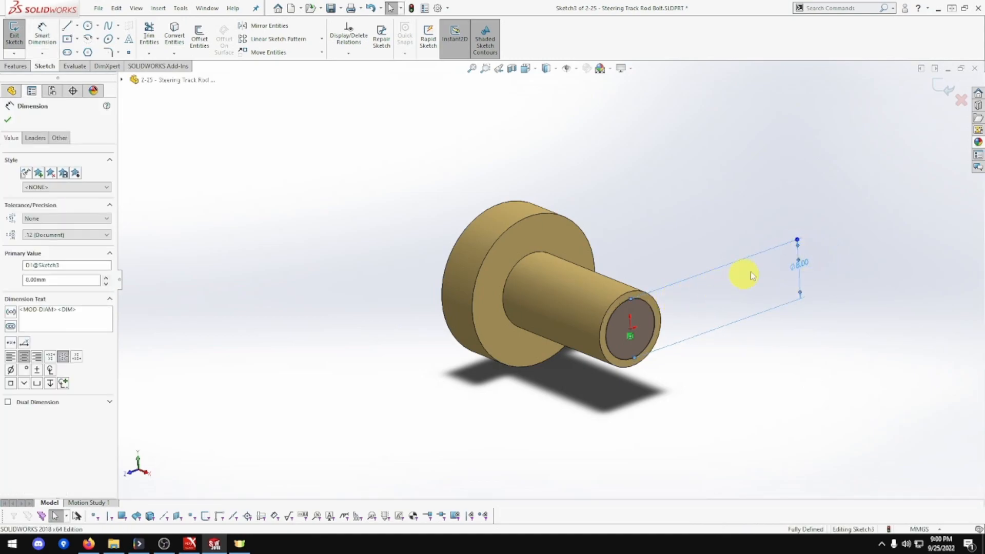
mouse_move(798, 248)
mouse_down()
mouse_move(787, 214)
mouse_move(798, 250)
mouse_up()
click(773, 308)
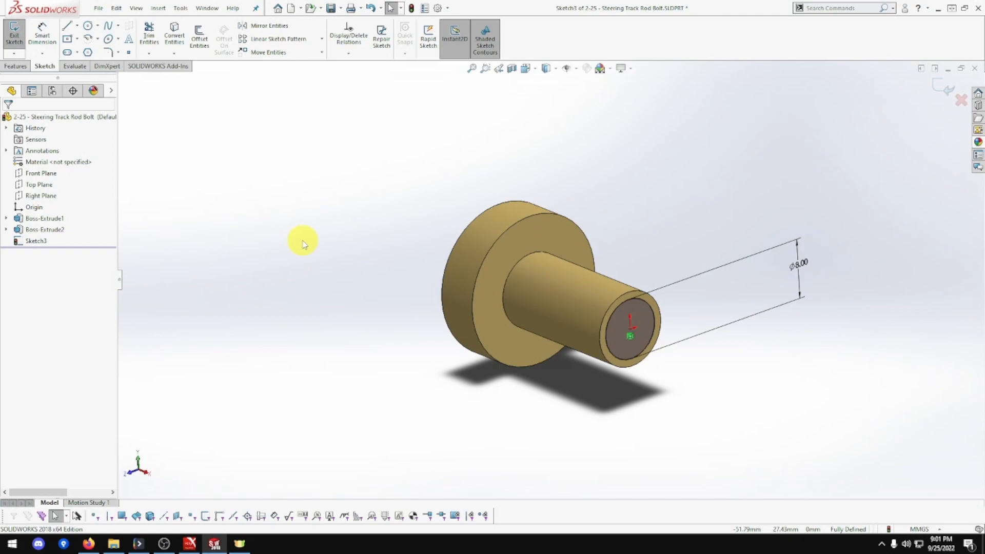
Extrude the 8 mm circle outward with a blind depth of 7 mm, merged with the shank
click(16, 66)
click(23, 38)
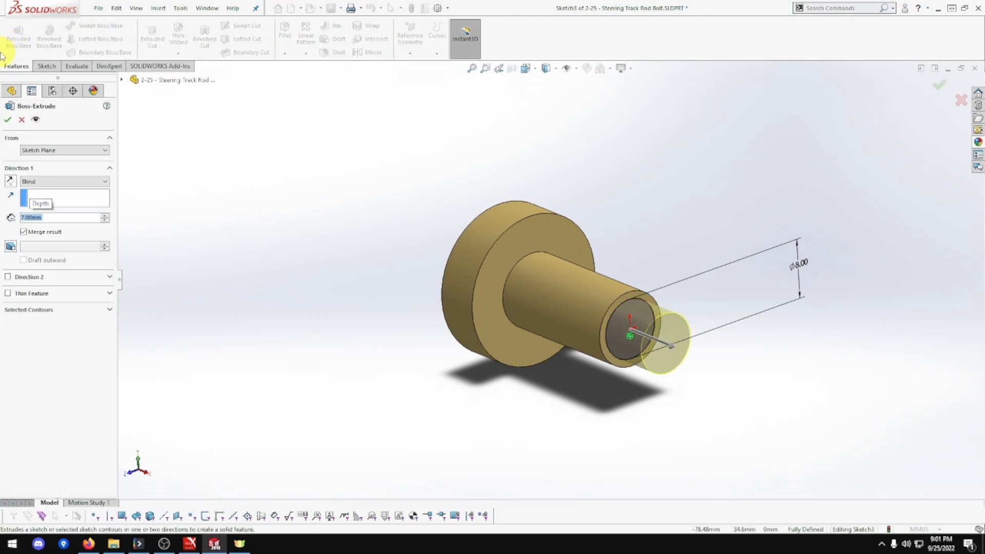
click(8, 120)
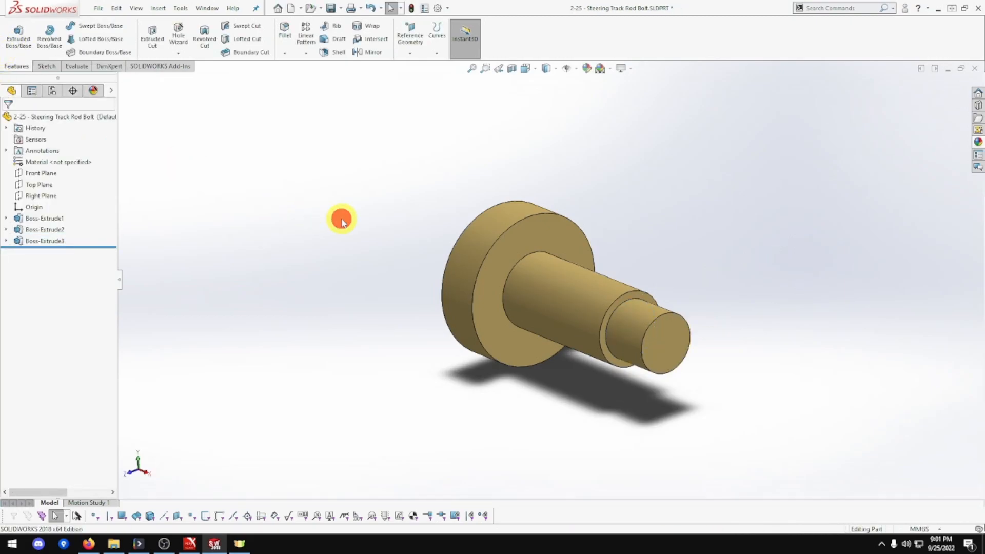
Start a Thread on the 8 mm tip, running from its base edge up to its outer end edge
click(178, 53)
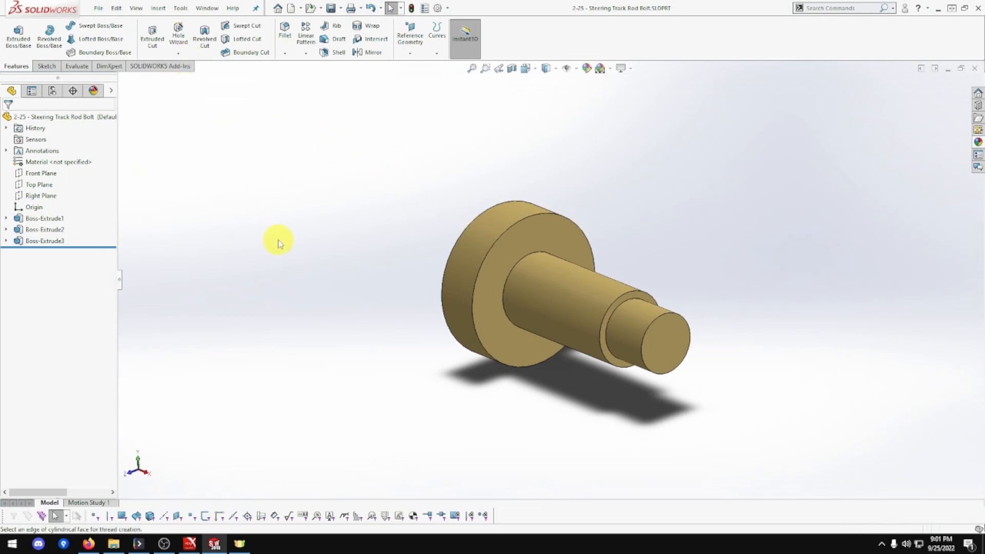
click(624, 306)
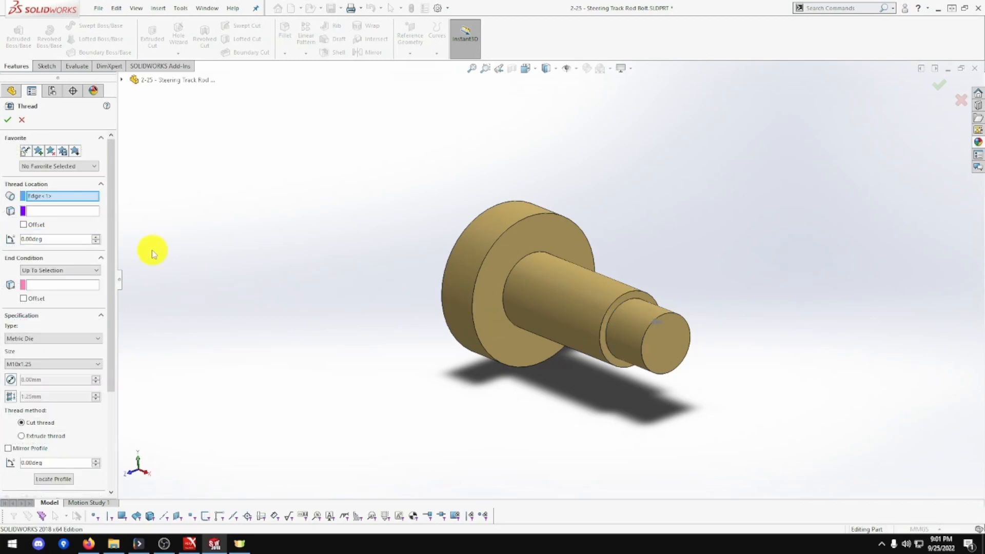
click(54, 284)
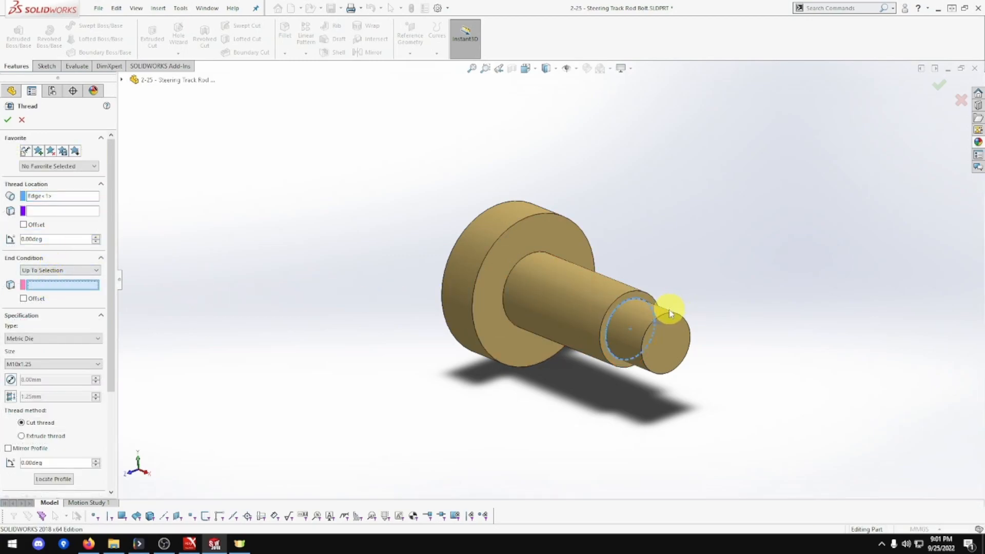
click(668, 313)
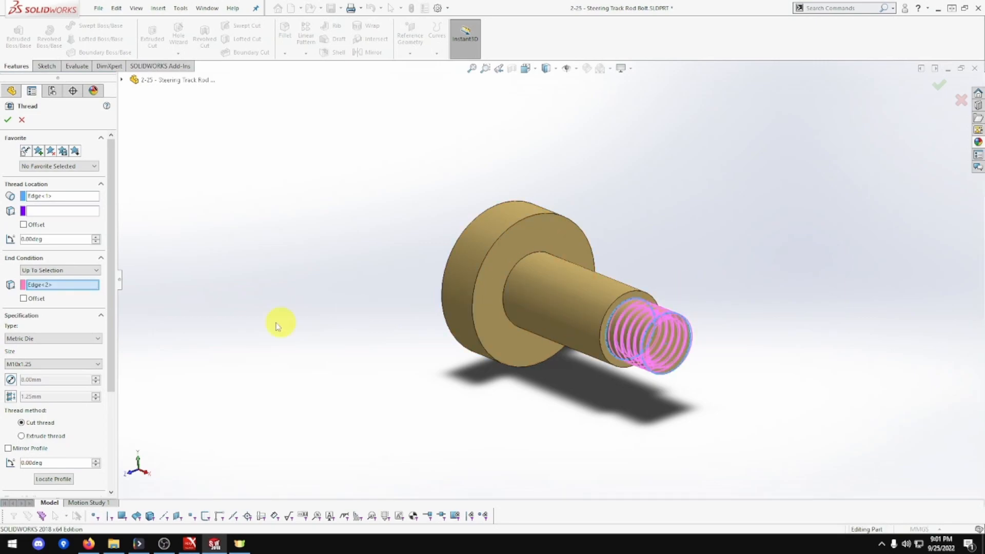
Set the Metric Die thread size to M8x1.25 and create the cut thread on the tip
click(72, 362)
scroll(73, 334, down, 10)
scroll(72, 328, down, 7)
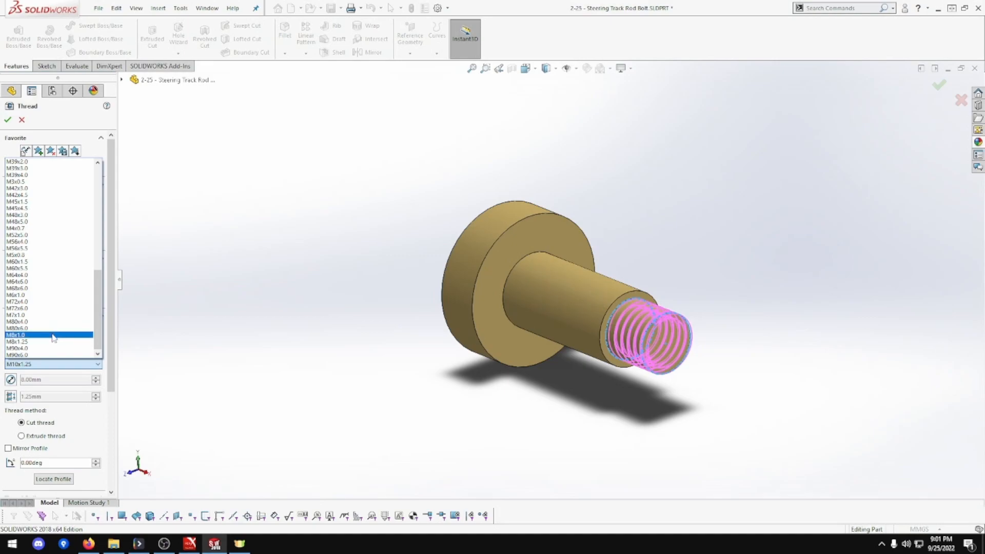
click(53, 342)
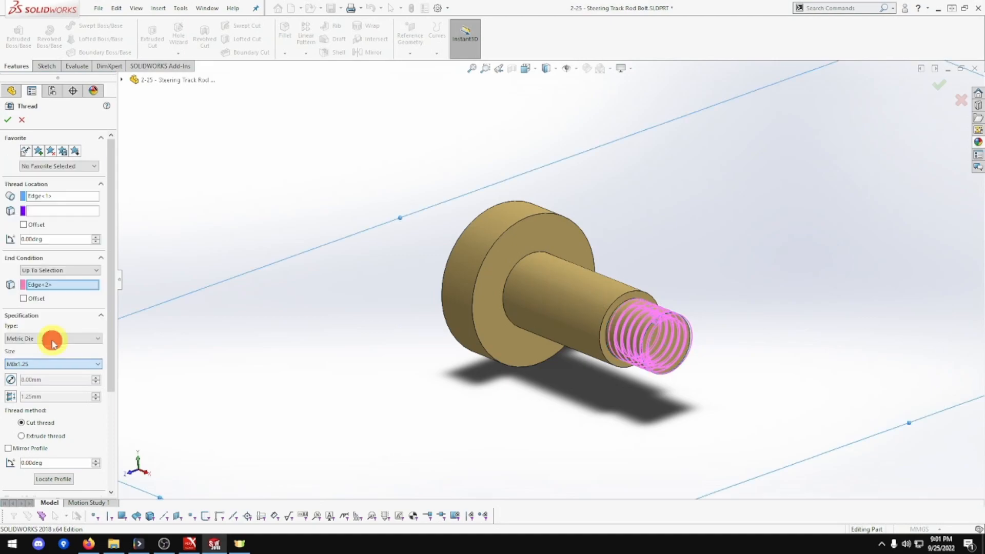
click(8, 120)
middle_drag(501, 302, 530, 298)
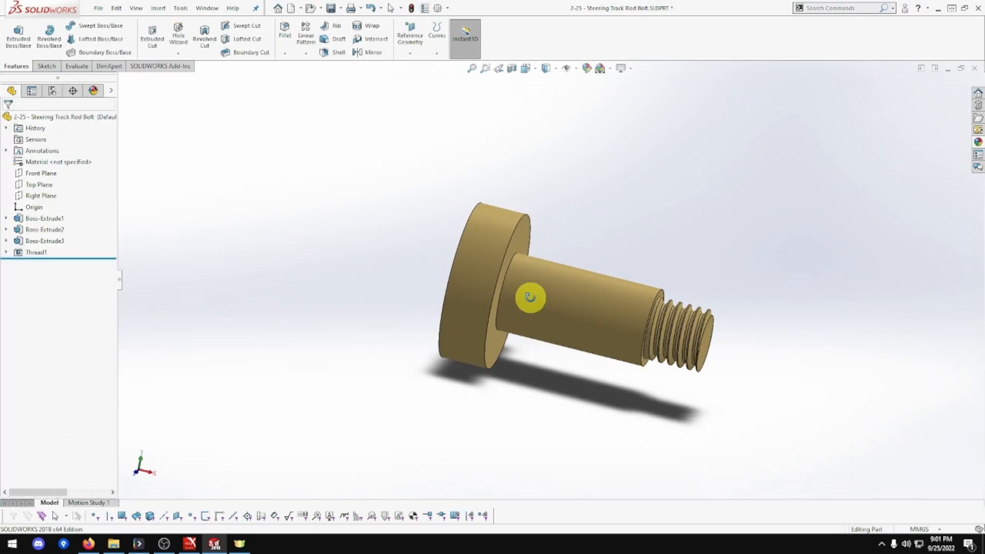